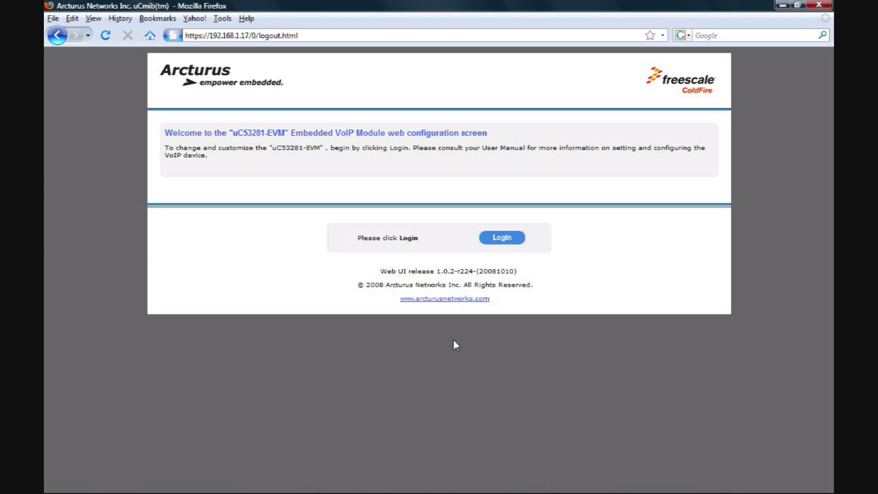
# Log in to the uC53281-EVM web configuration page with the saved administrator credentials.
pyautogui.click(322, 35)
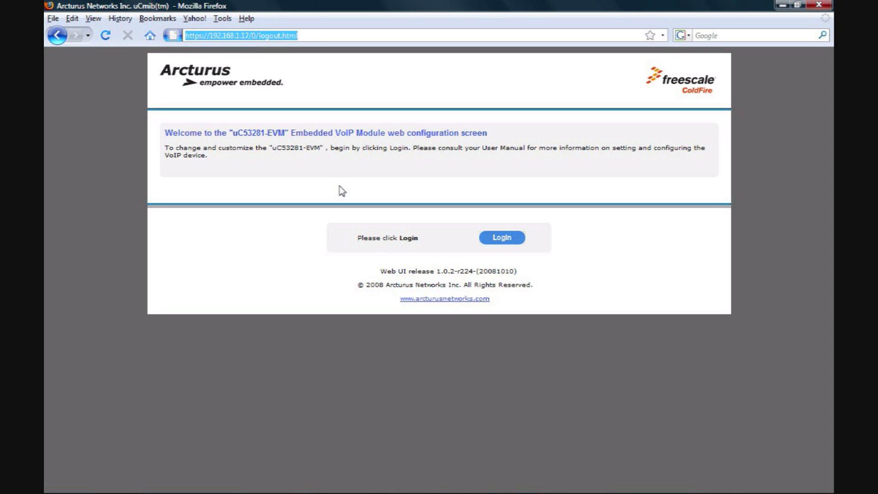
pyautogui.click(509, 238)
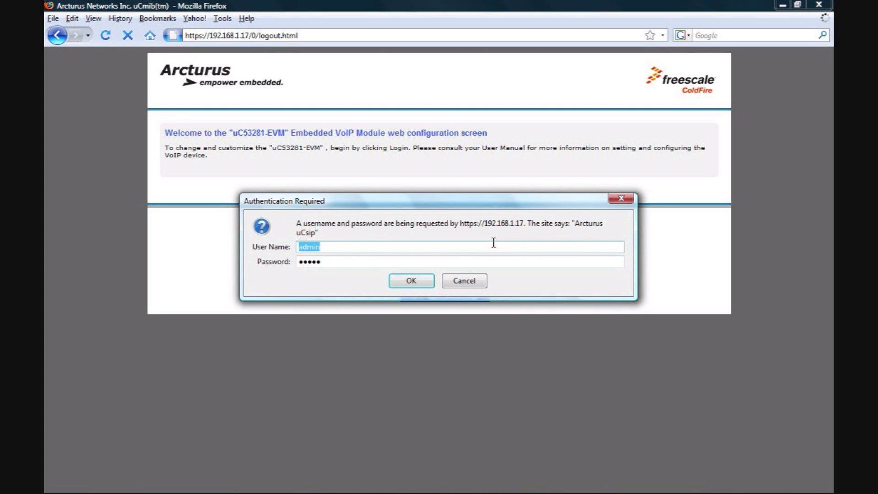
pyautogui.click(420, 282)
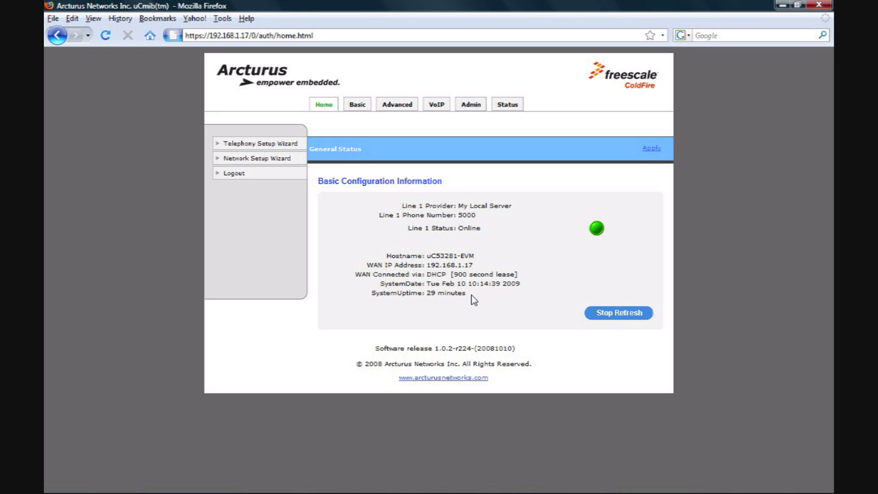
# Review the Basic network settings: the WAN page with its PPPoE and Static IP Address connection types, DHCP Server and Local hosting.
pyautogui.click(300, 159)
pyautogui.click(359, 105)
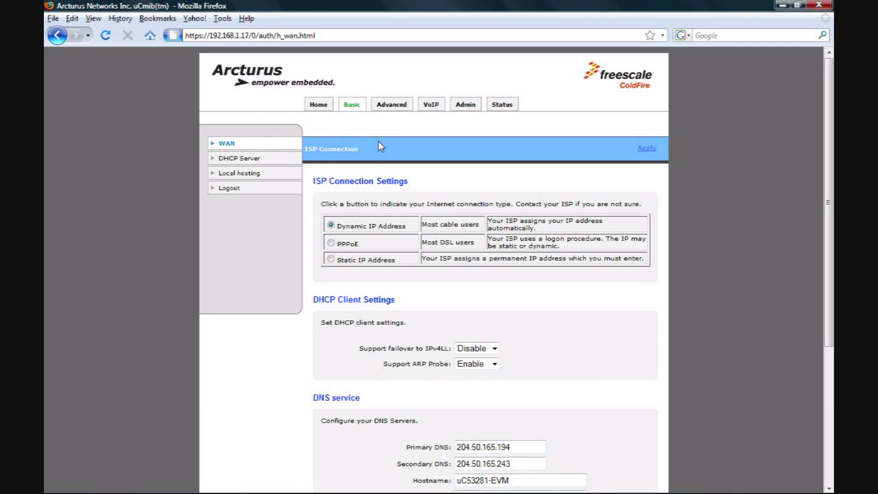
pyautogui.scroll(-3, 384, 201)
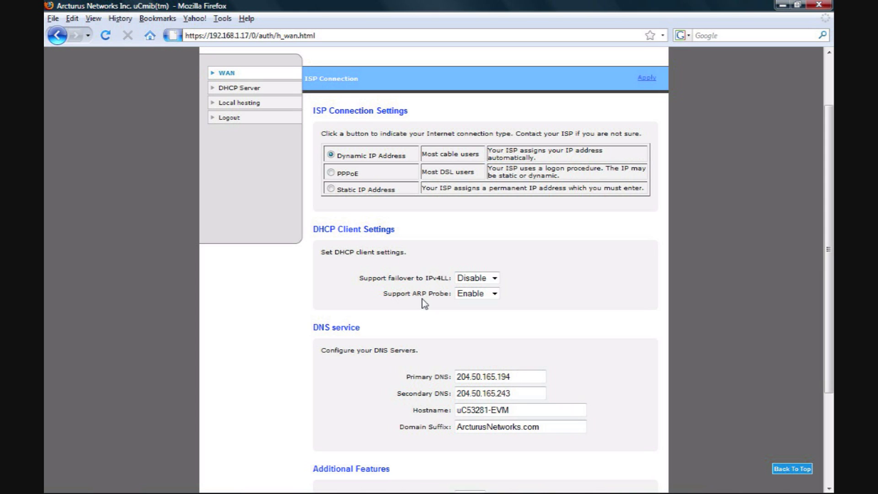
pyautogui.click(331, 172)
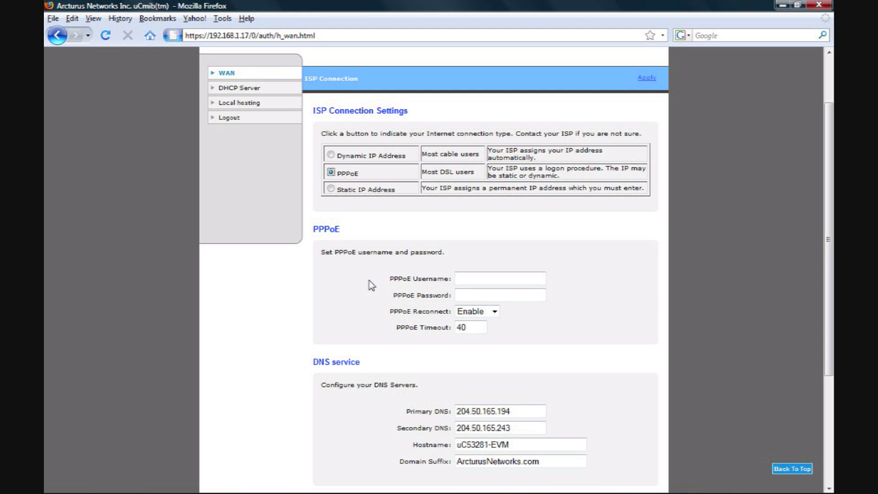
pyautogui.click(331, 189)
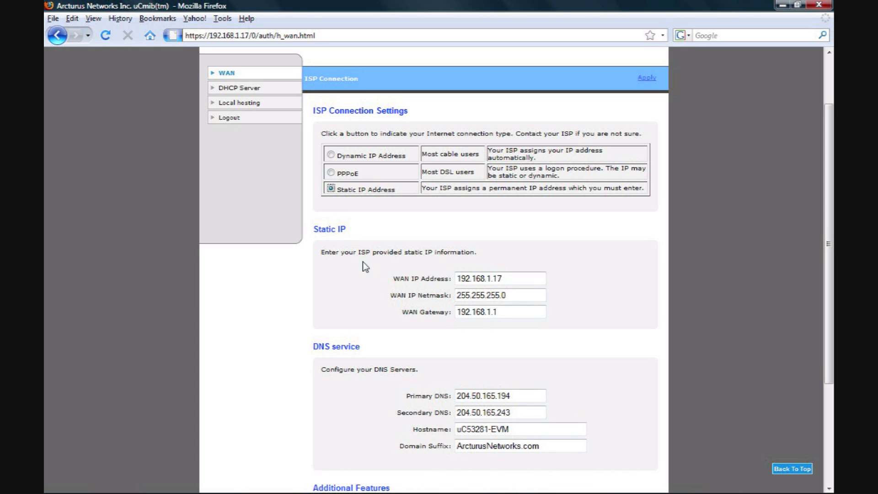
pyautogui.rightClick(376, 333)
pyautogui.press('Escape')
pyautogui.scroll(-4, 366, 431)
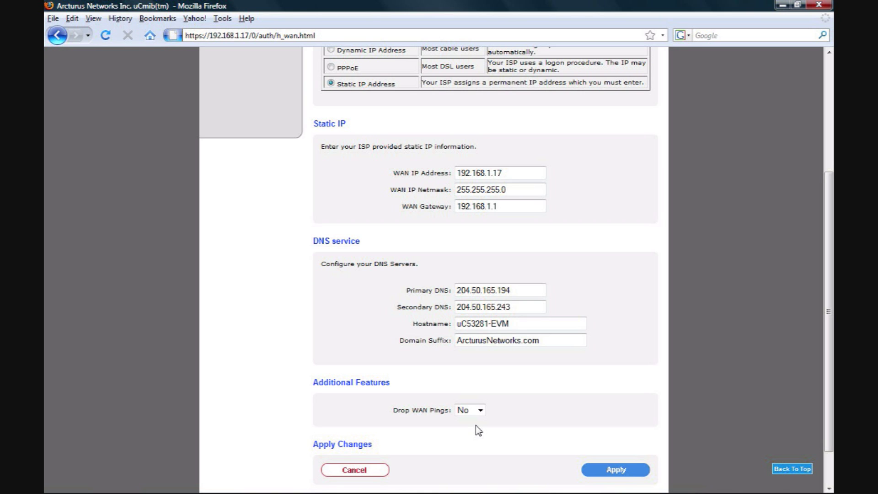
pyautogui.scroll(6, 478, 430)
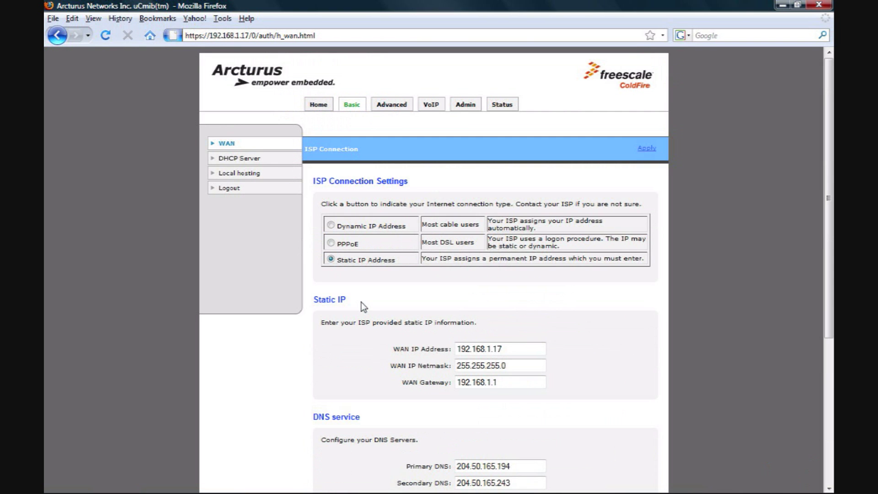
pyautogui.click(230, 160)
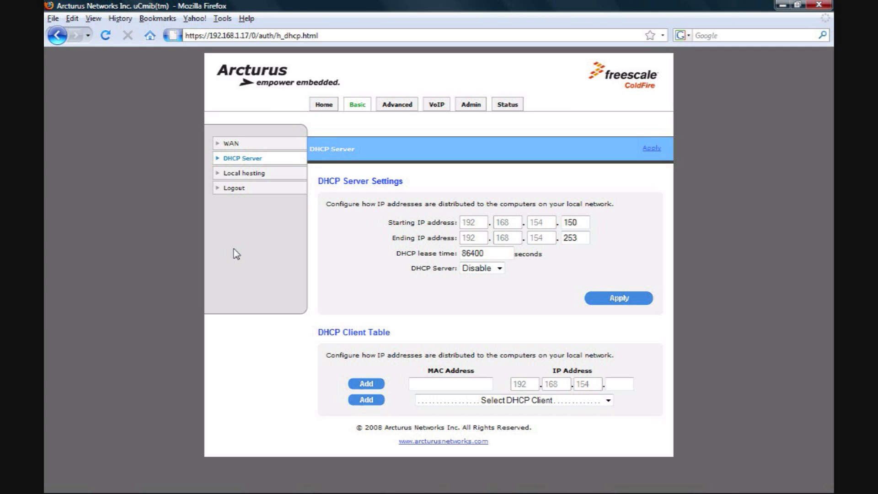
pyautogui.click(251, 173)
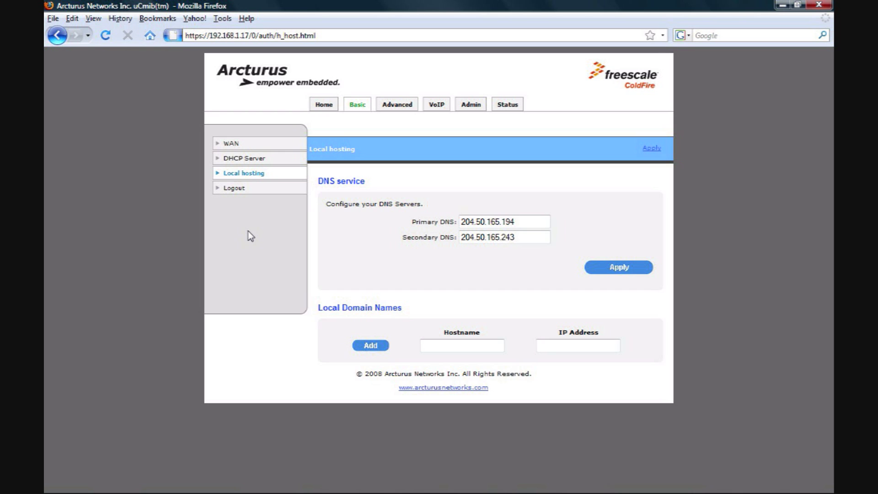
# Review the Advanced settings for Routing, Virtual Server, Public IP and QoS.
pyautogui.click(396, 105)
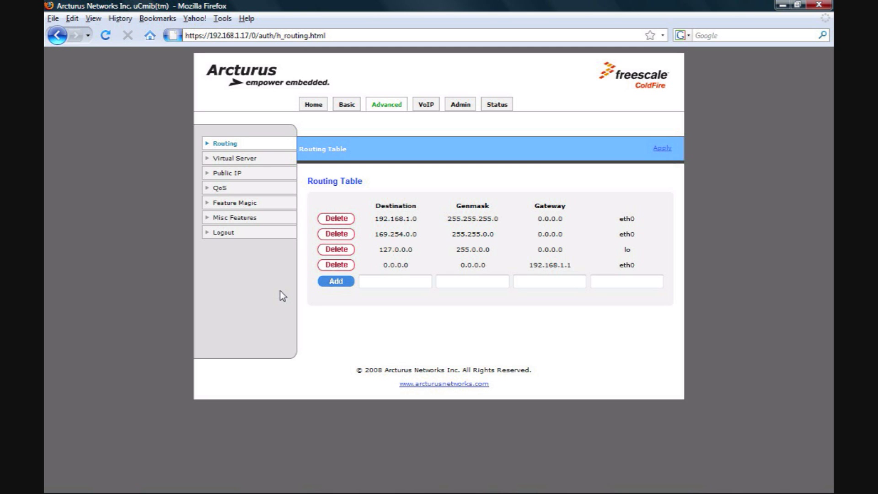
pyautogui.click(258, 160)
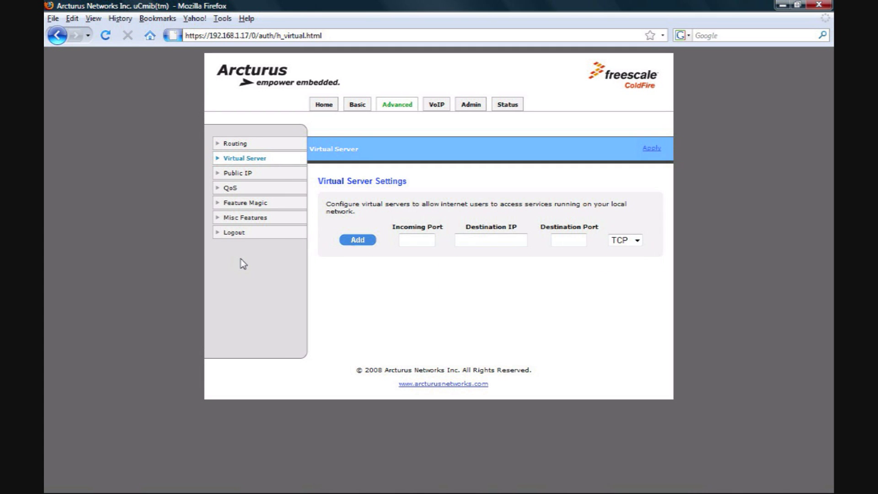
pyautogui.click(242, 174)
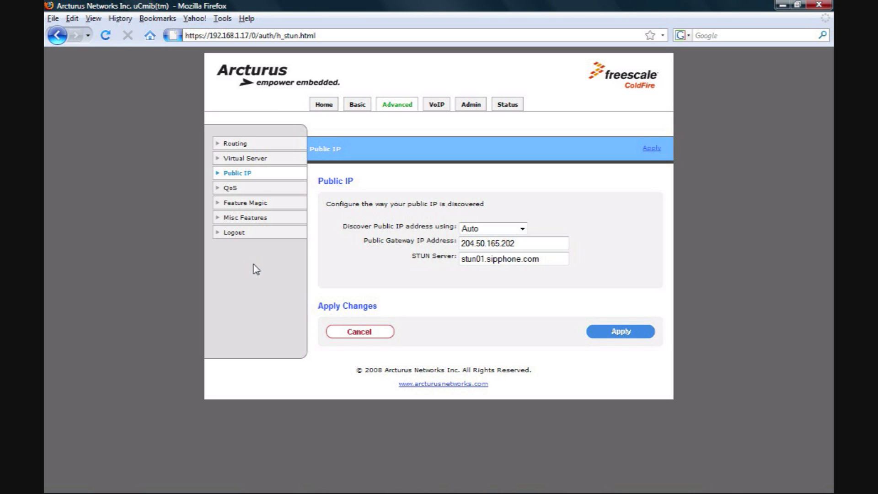
pyautogui.click(239, 191)
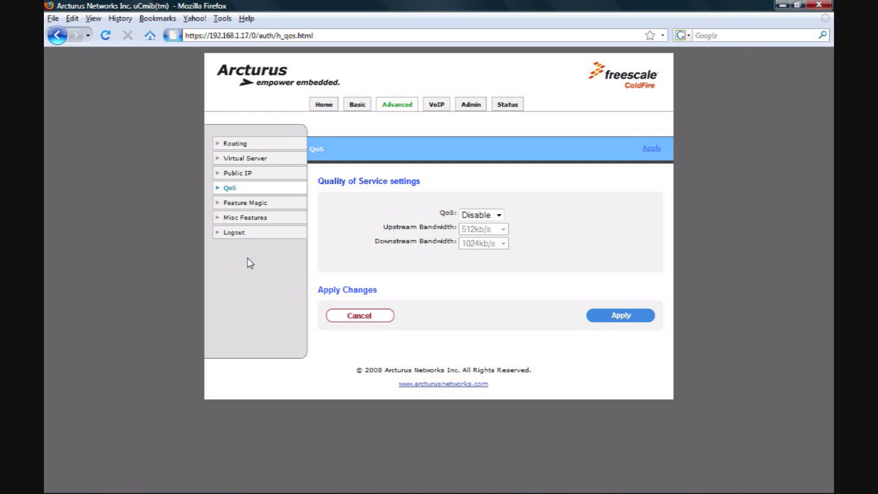
# Preview the MCS - test vendor profile for Line 1 in the Feature Magic settings and view the Misc Features page.
pyautogui.click(247, 202)
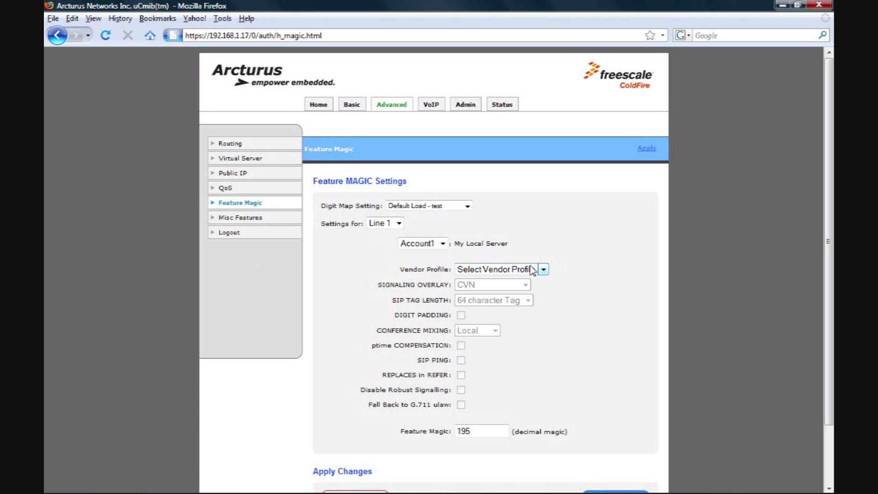
pyautogui.click(544, 271)
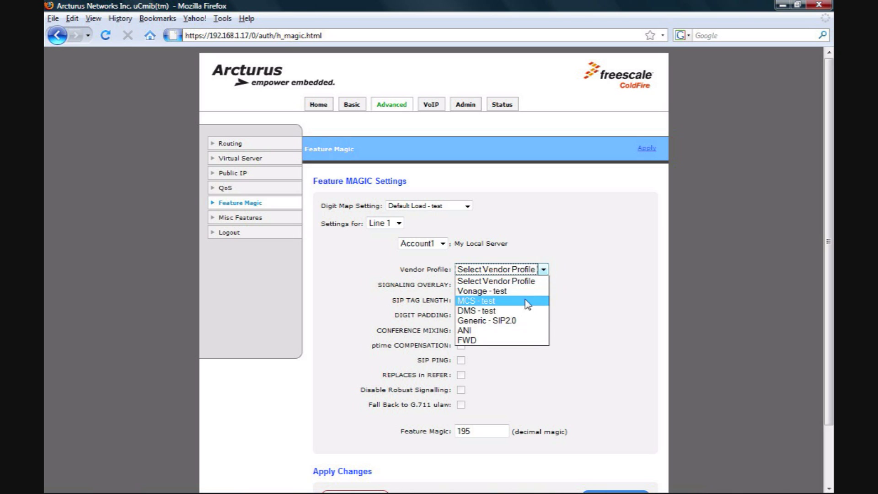
pyautogui.click(526, 301)
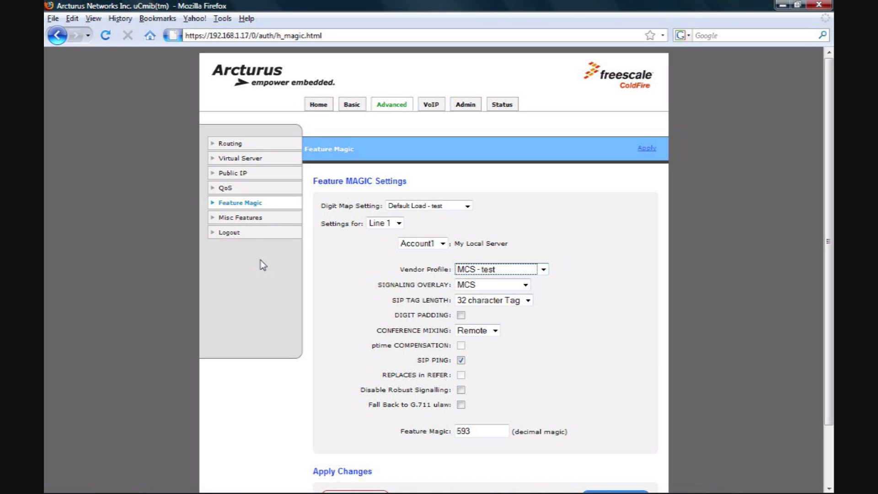
pyautogui.click(254, 217)
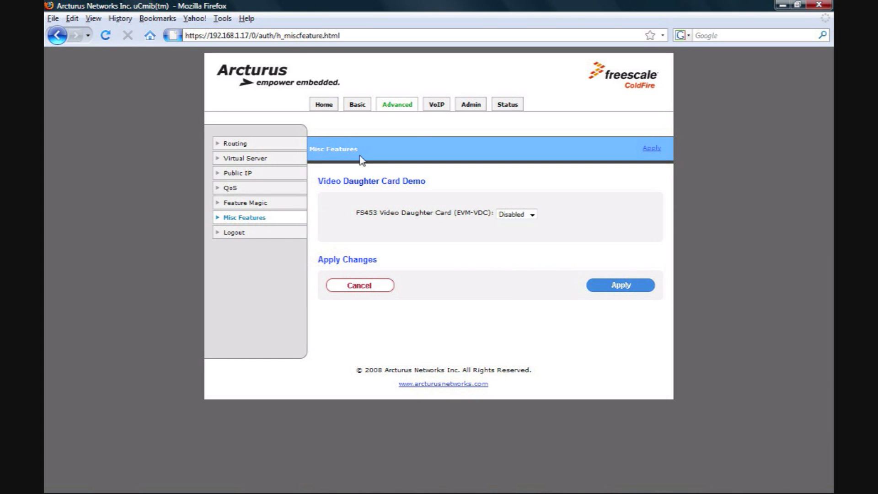
# Examine the VoIP account settings for Line 1, covering both the Setup and Options views.
pyautogui.click(437, 108)
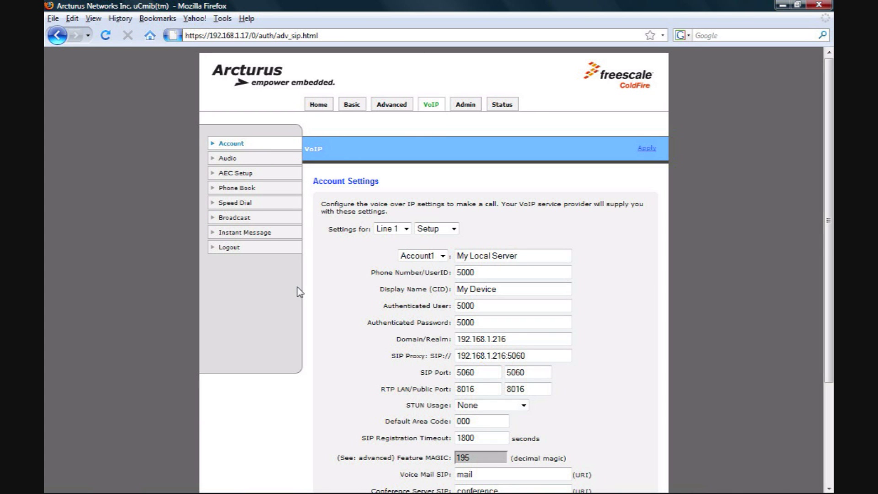
pyautogui.scroll(-1, 298, 292)
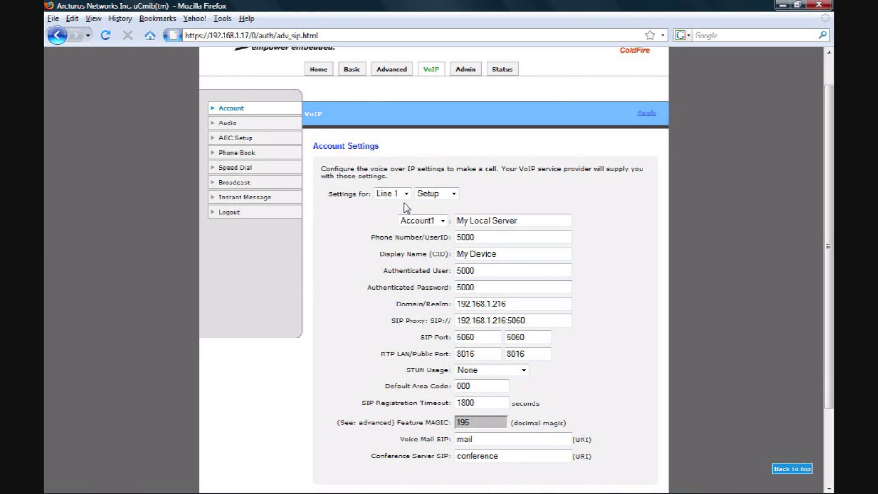
pyautogui.click(454, 193)
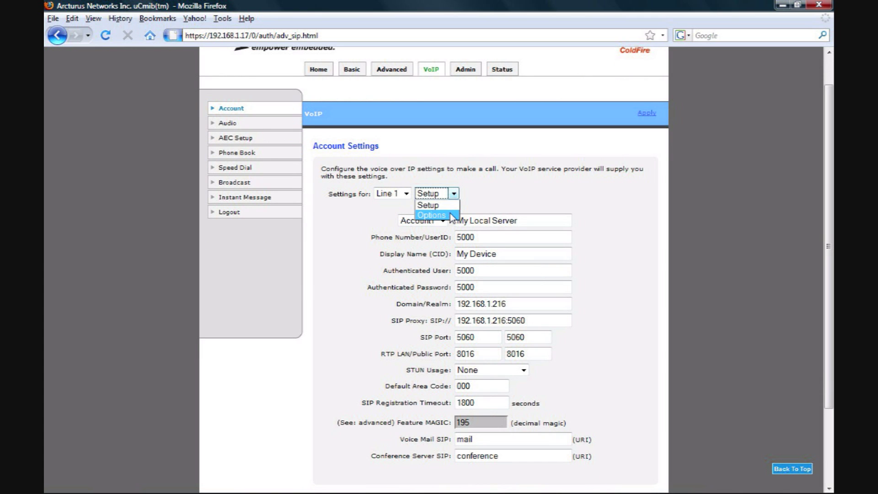
pyautogui.click(429, 209)
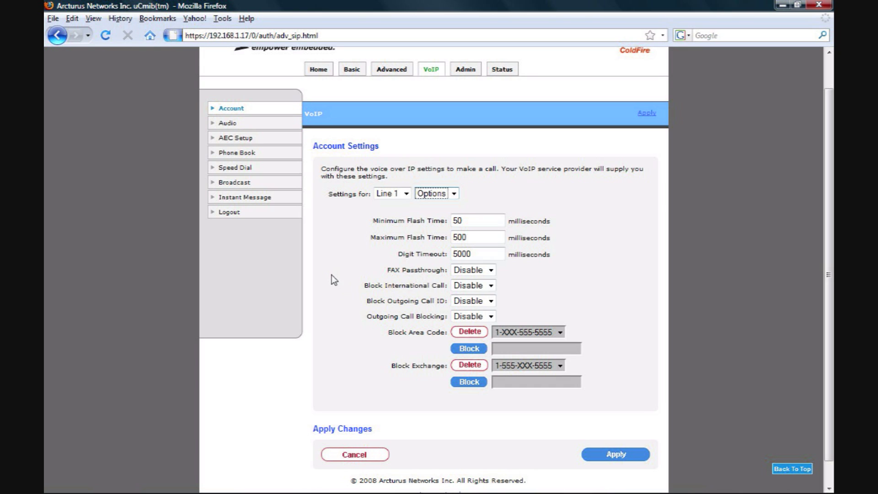
# Review the remaining VoIP pages: Audio, AEC Setup, Phone Book, Speed Dial, Broadcast and Instant Message.
pyautogui.click(237, 124)
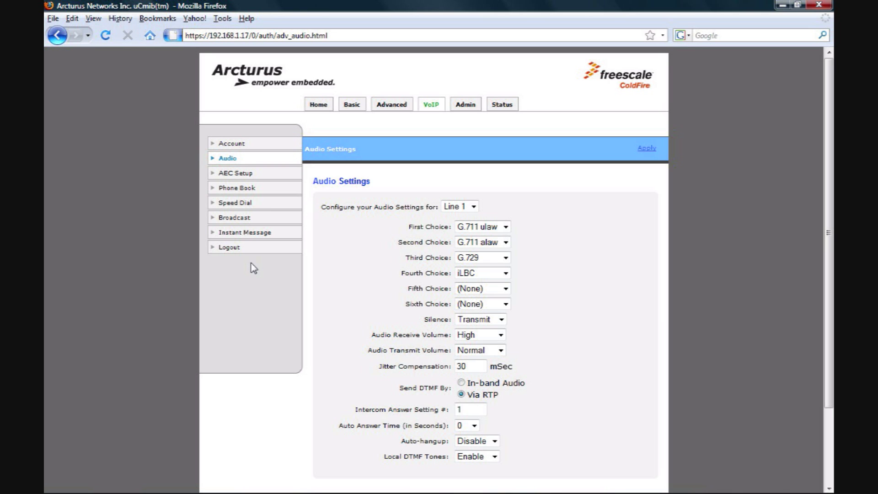
pyautogui.click(237, 174)
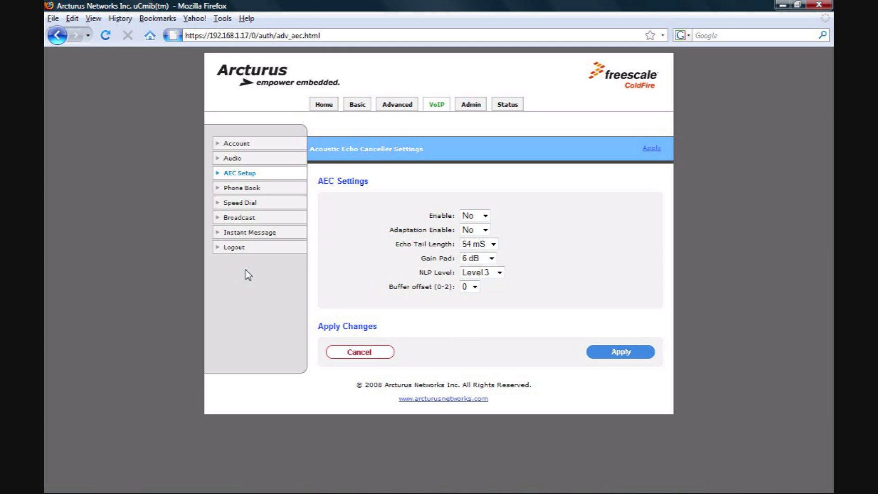
pyautogui.click(237, 188)
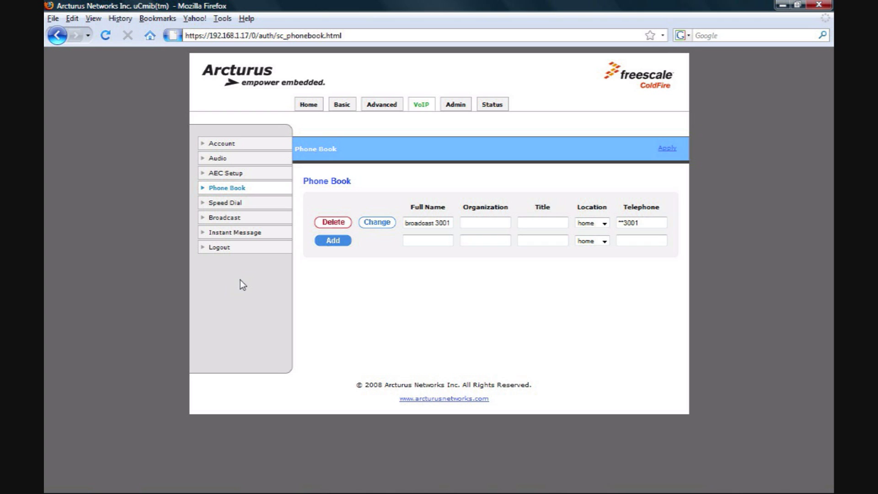
pyautogui.click(230, 207)
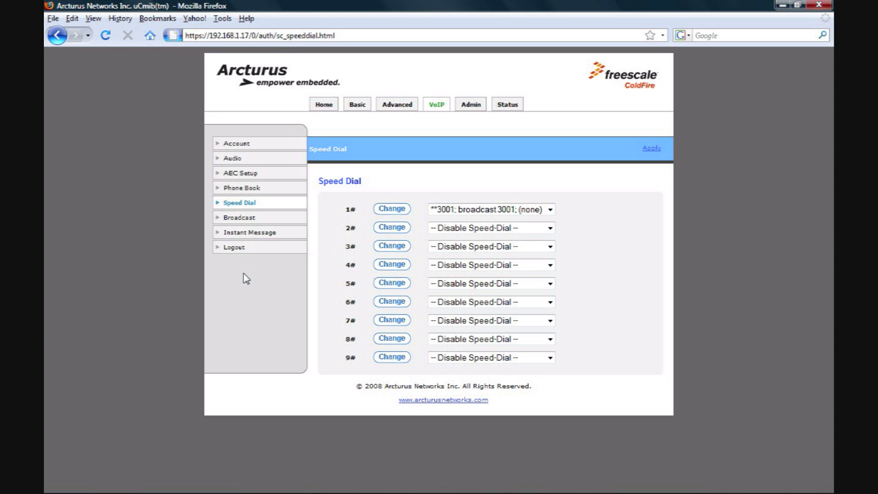
pyautogui.click(242, 223)
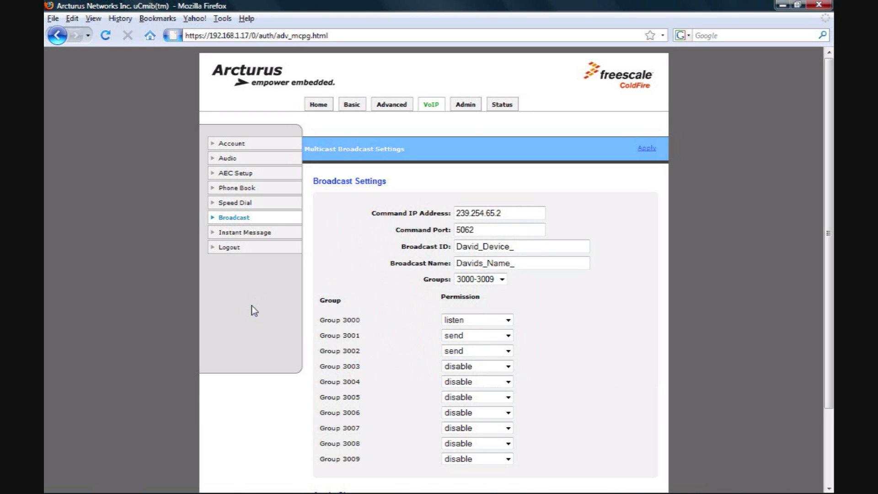
pyautogui.scroll(-2, 248, 303)
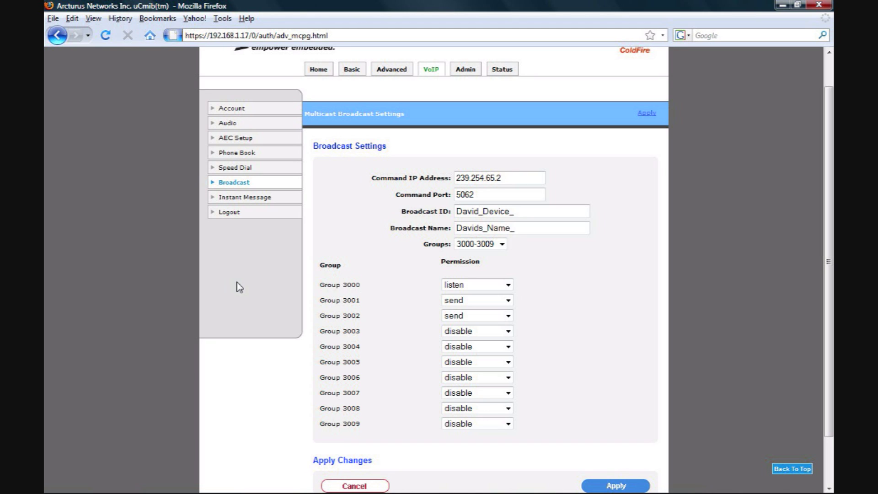
pyautogui.click(249, 198)
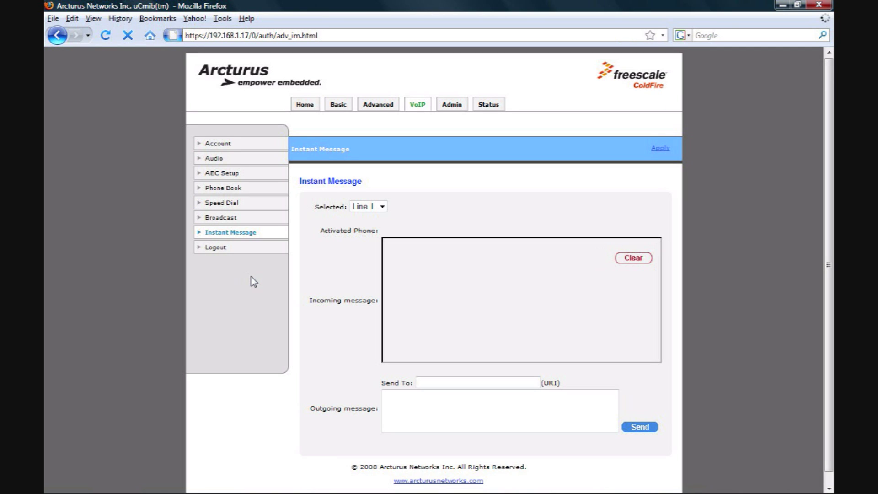
# Review the Admin pages for Passwords, Firmware, Reset, Backup and Restore, and NTP.
pyautogui.click(452, 105)
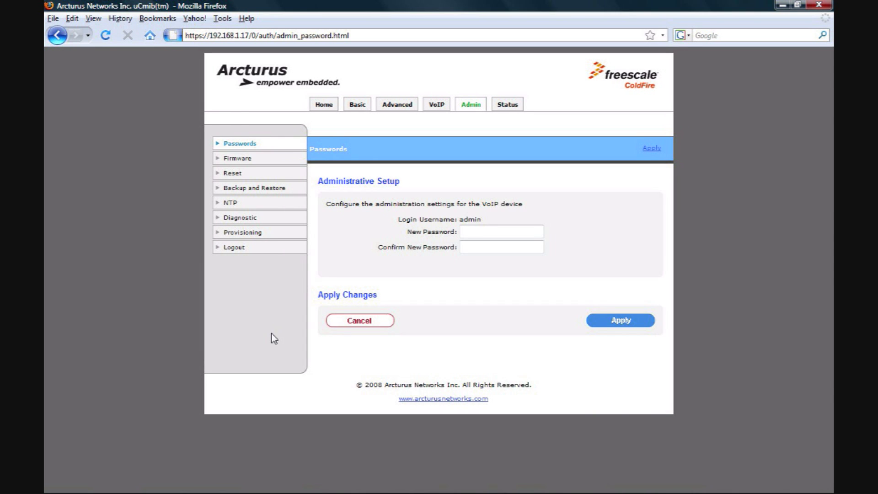
pyautogui.click(236, 161)
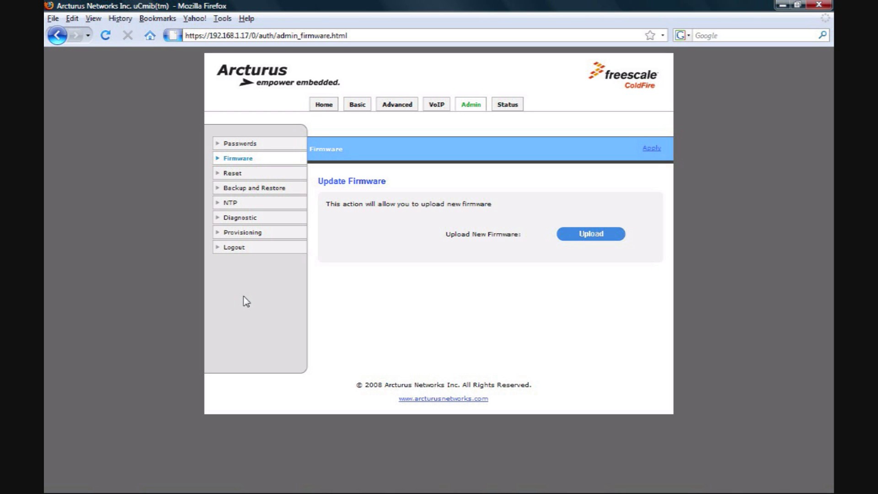
pyautogui.click(232, 173)
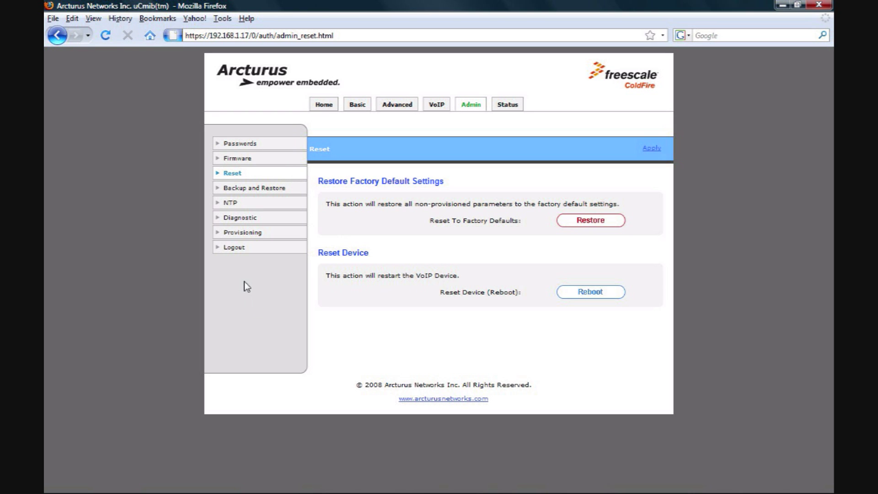
pyautogui.click(236, 188)
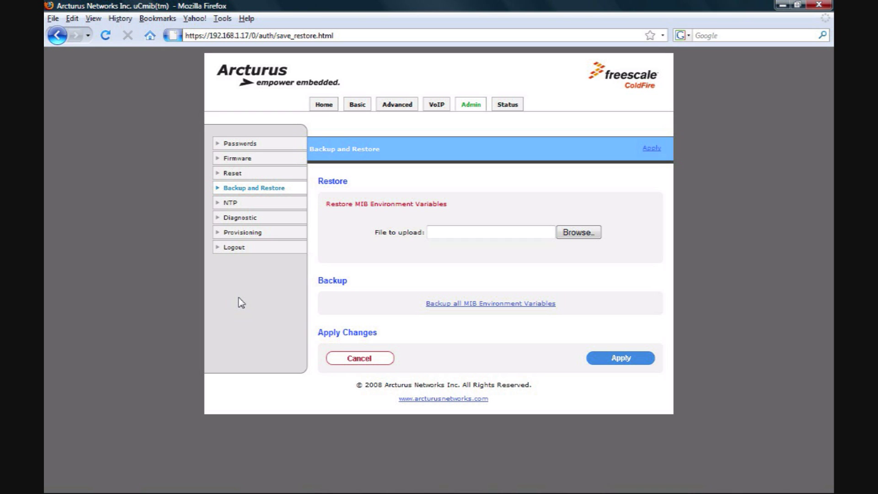
pyautogui.click(230, 204)
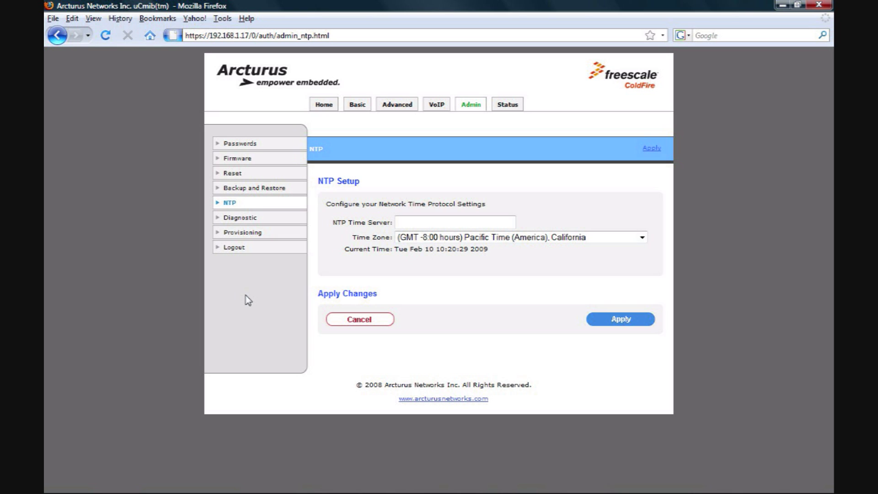
# Review the remaining Admin pages: the Diagnostic ping test and the Provisioning interface settings.
pyautogui.click(233, 218)
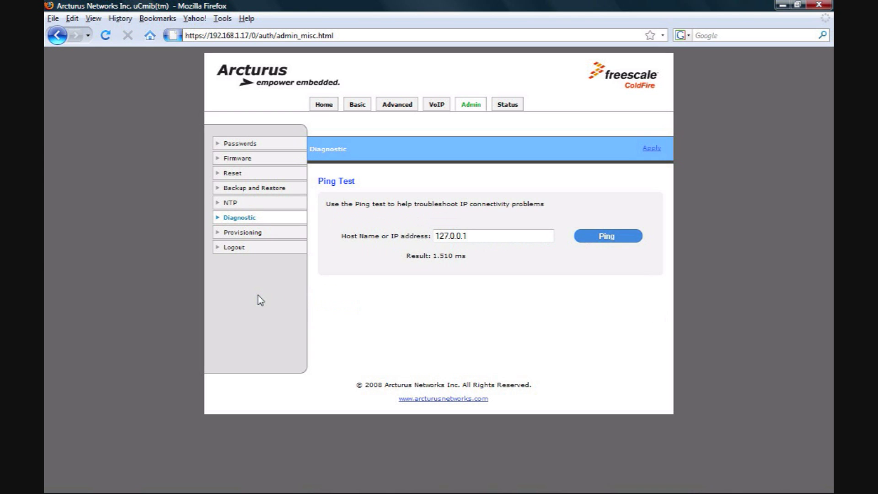
pyautogui.click(243, 233)
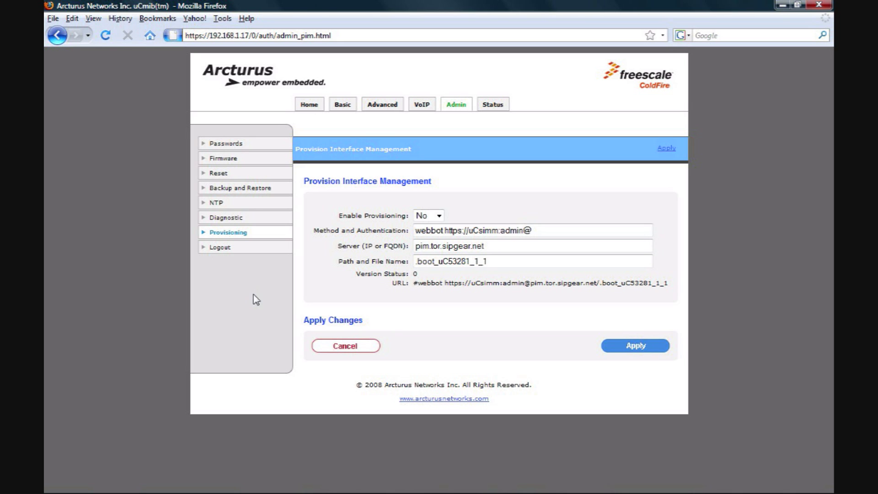
# Review the device Status pages: System Info with its software revision details, FXS, Interfaces, IP, and the System Log entries.
pyautogui.click(496, 106)
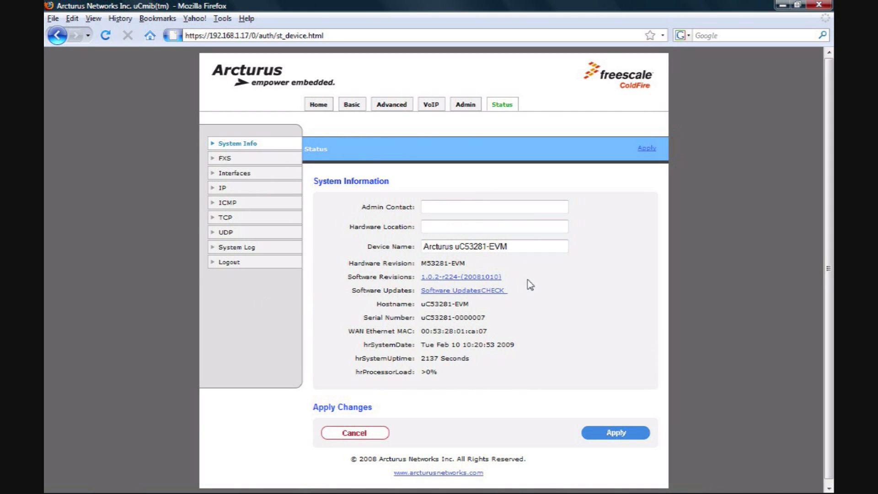
pyautogui.click(480, 278)
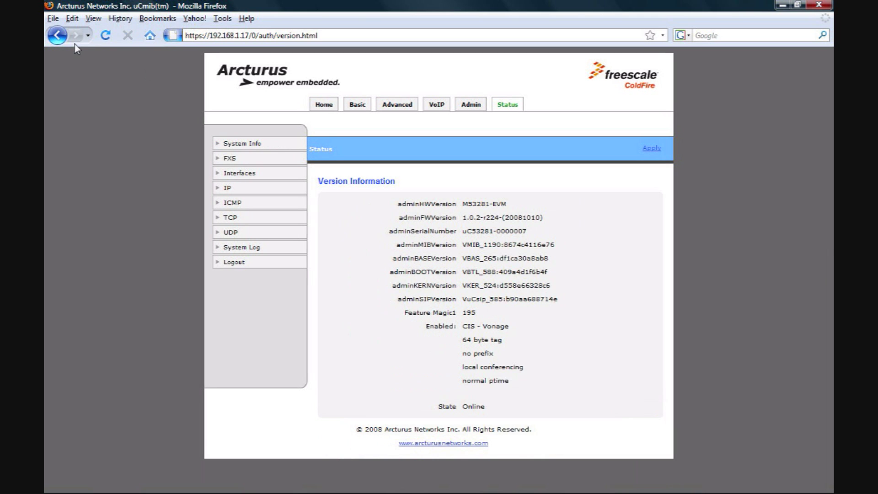
pyautogui.click(244, 159)
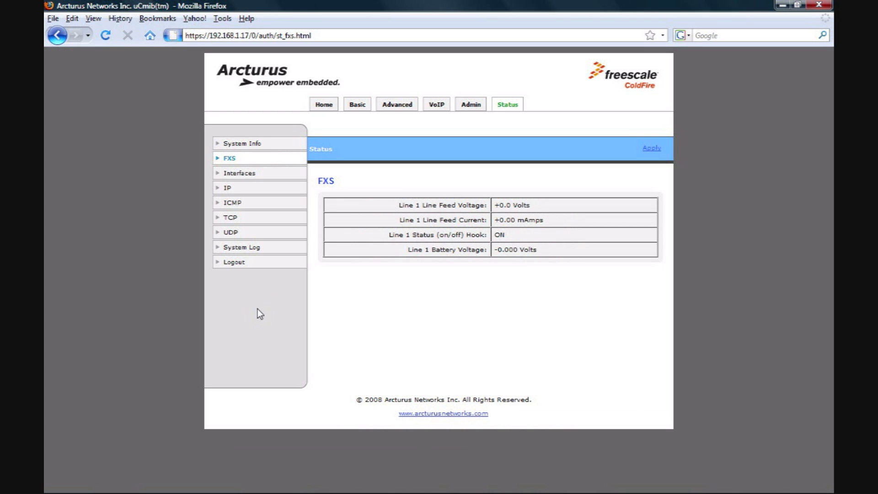
pyautogui.click(261, 174)
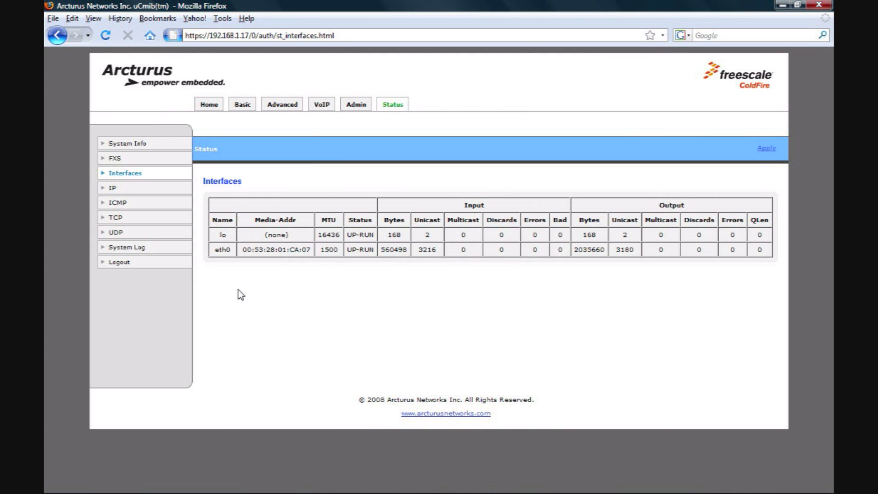
pyautogui.click(118, 192)
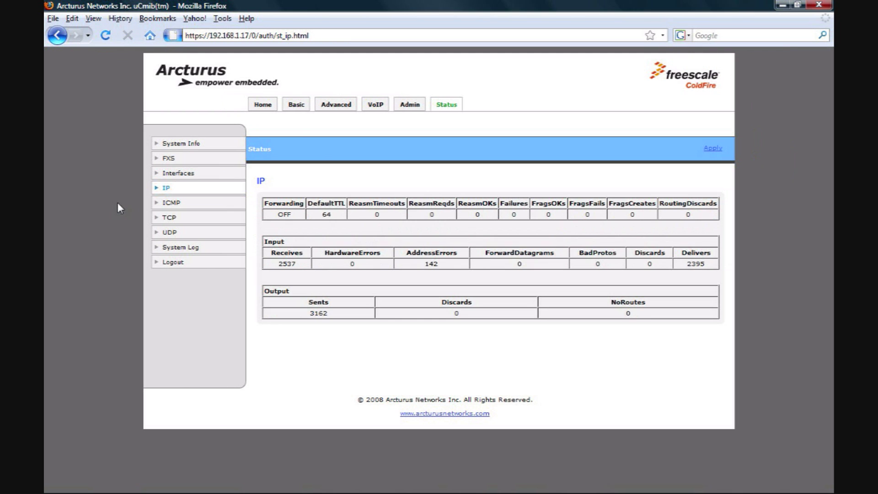
pyautogui.click(174, 250)
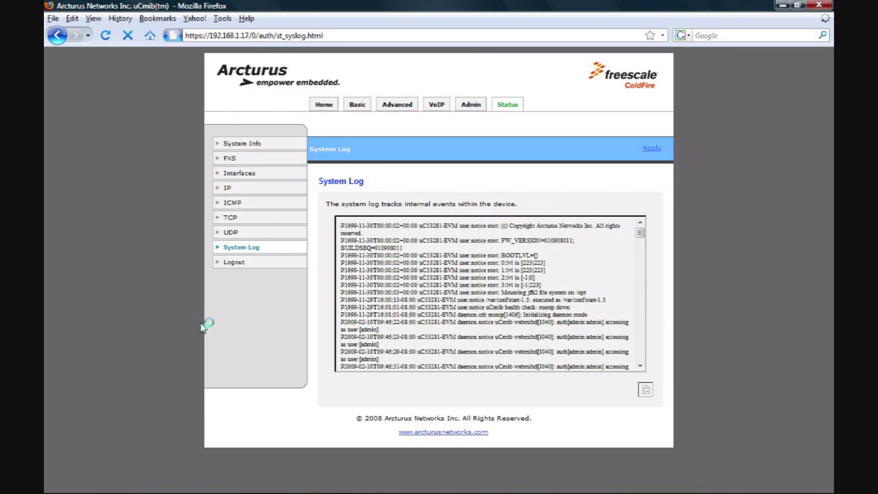
pyautogui.moveTo(639, 238); pyautogui.dragTo(643, 363)
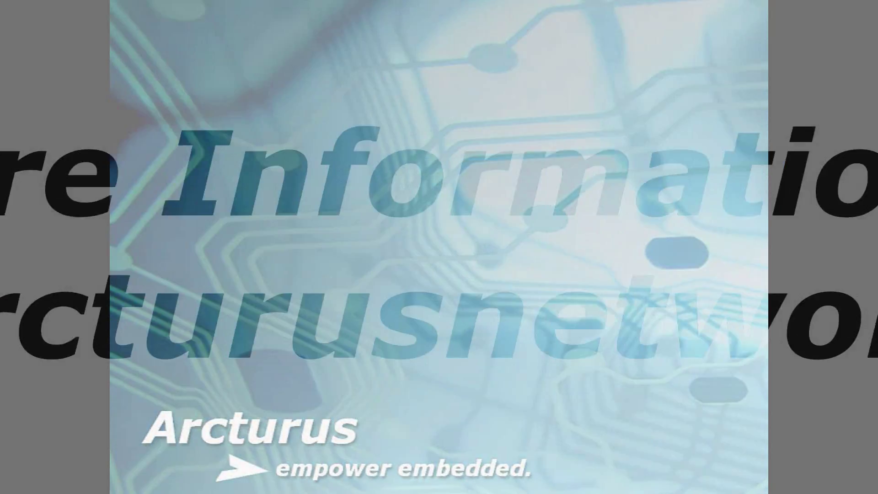